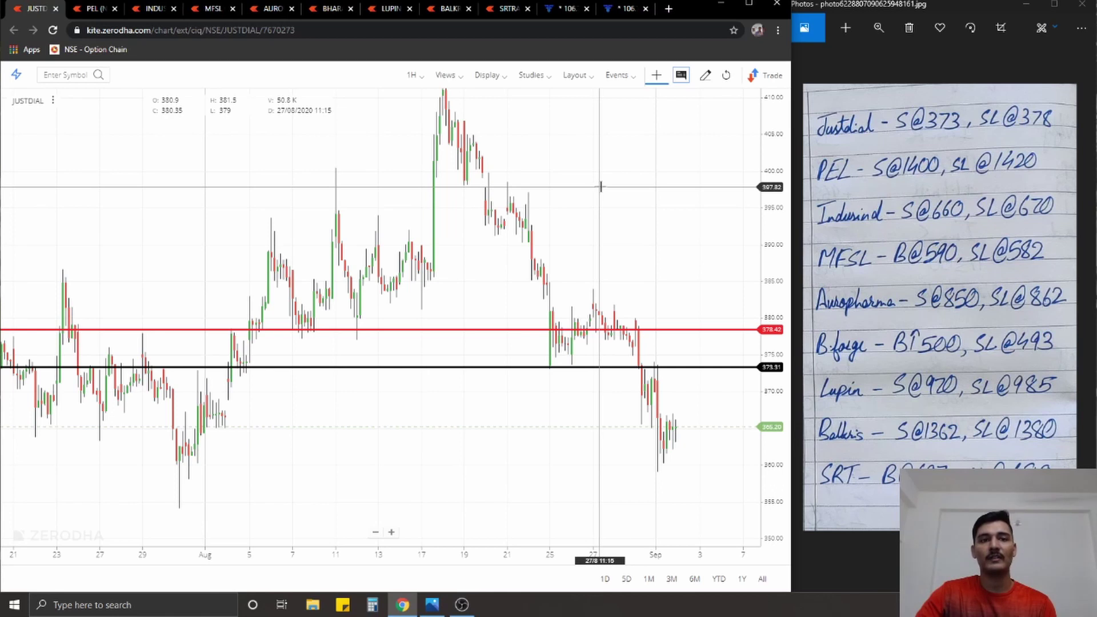
Review the JUSTDIAL hourly chart, and examine PEL's recent candles around the 1400 sell and 1420 stop-loss lines
mouse_move(625, 190)
left_mouse_down()
mouse_move(586, 184)
mouse_move(580, 172)
mouse_move(629, 178)
left_mouse_up()
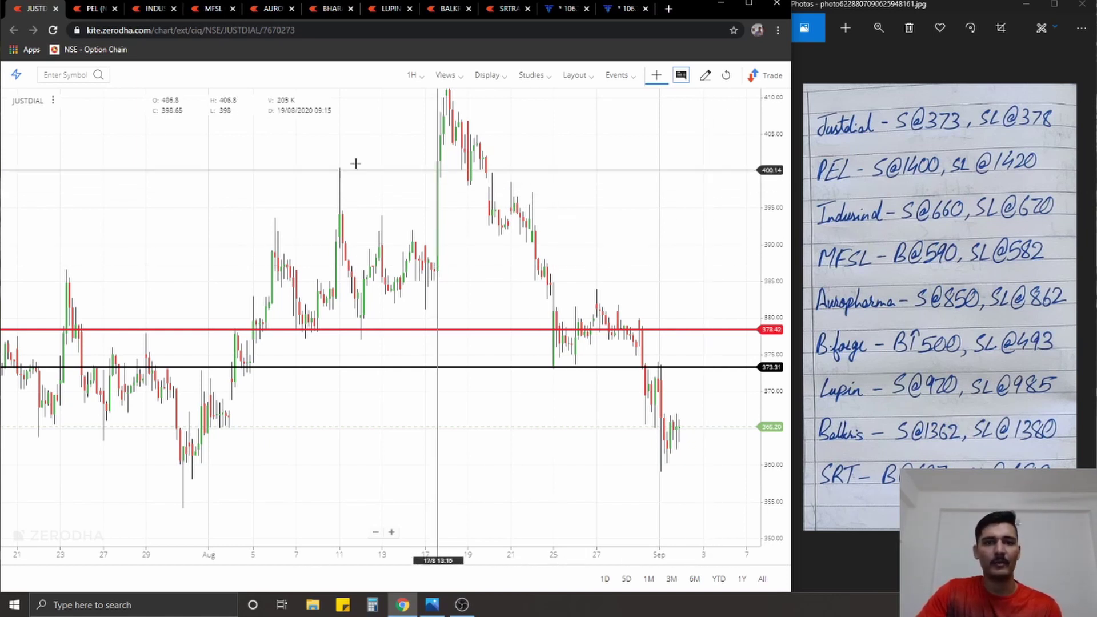
left_click(91, 9)
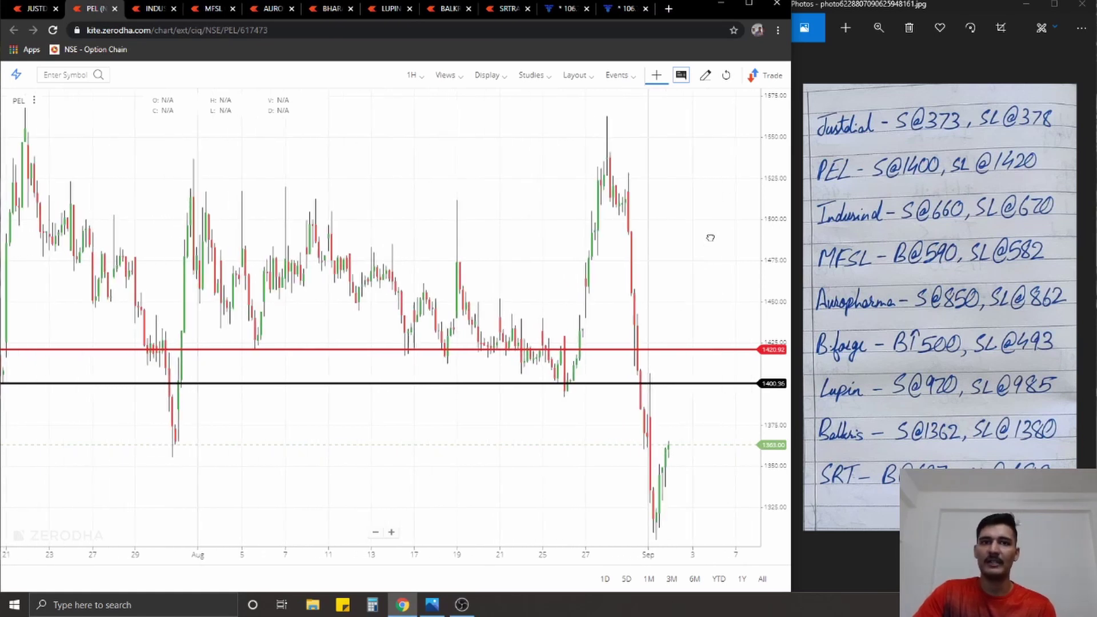
left_click_drag(586, 331, 574, 402)
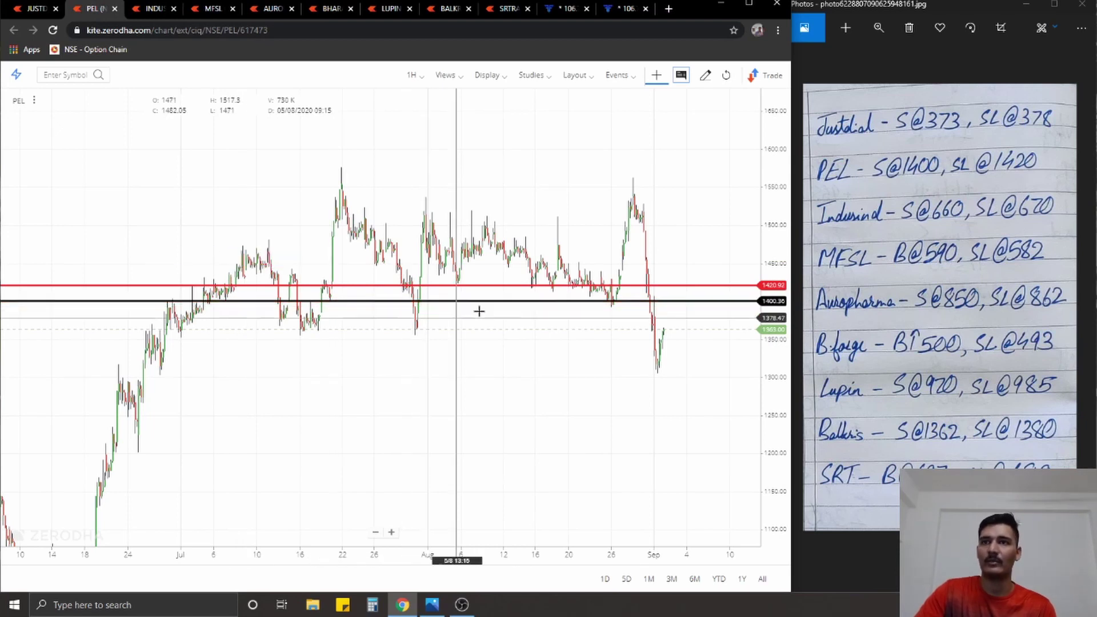
scroll(593, 331, "up", 5)
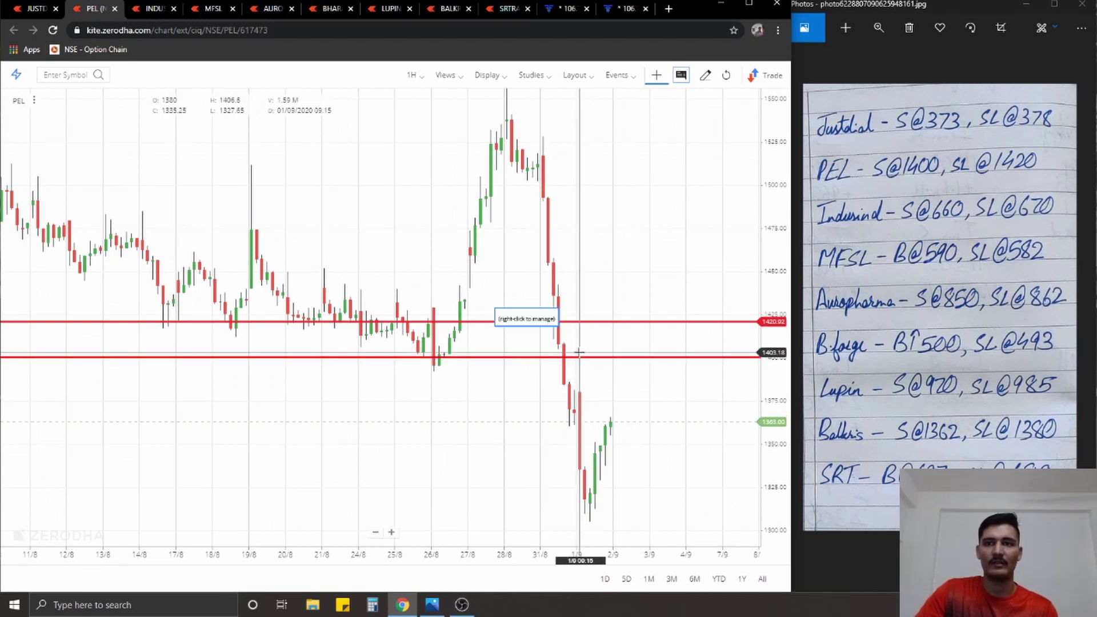
left_click_drag(573, 356, 612, 358)
left_click_drag(661, 433, 666, 368)
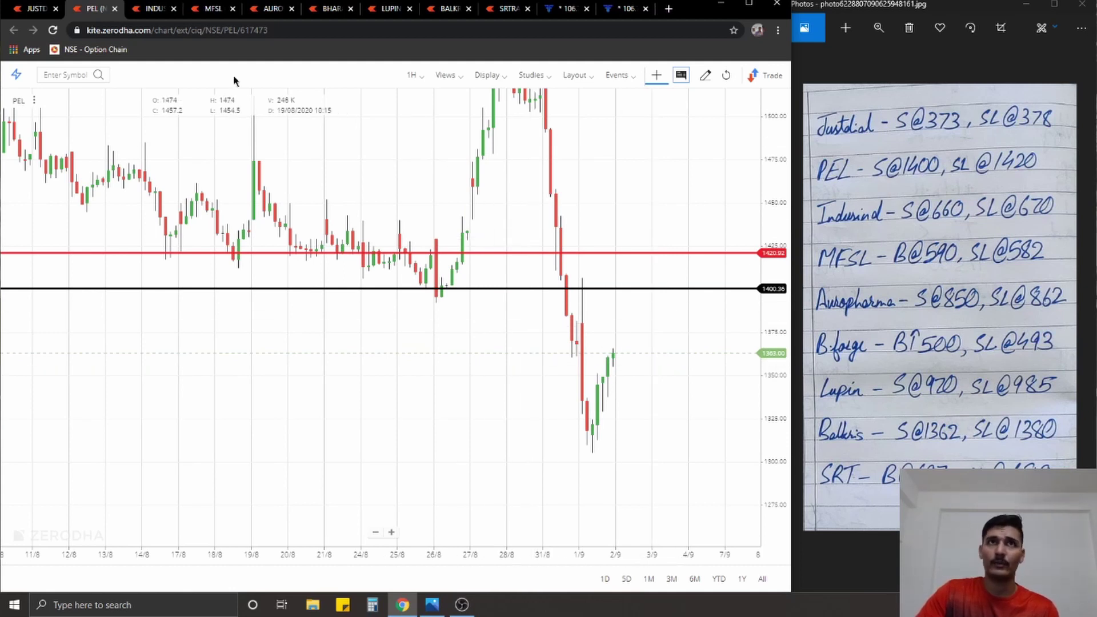
Examine the INDUSINDBK chart's latest candles around the 660 sell line and the 670 stop-loss line
left_click(146, 9)
left_click_drag(346, 234, 392, 228)
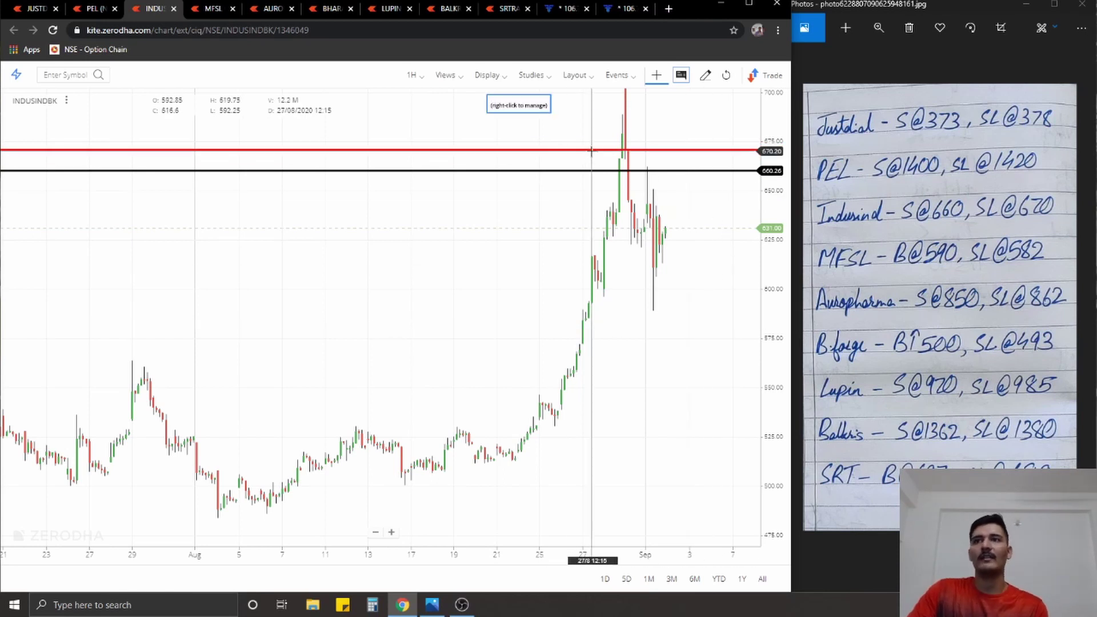
scroll(639, 242, "up", 5)
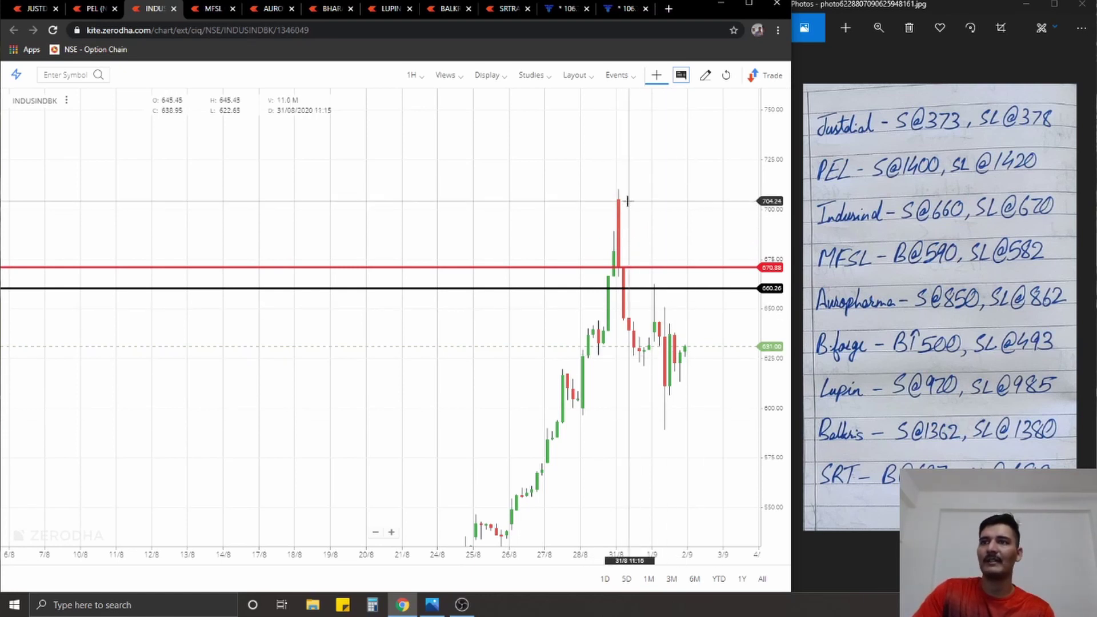
left_click_drag(711, 400, 688, 334)
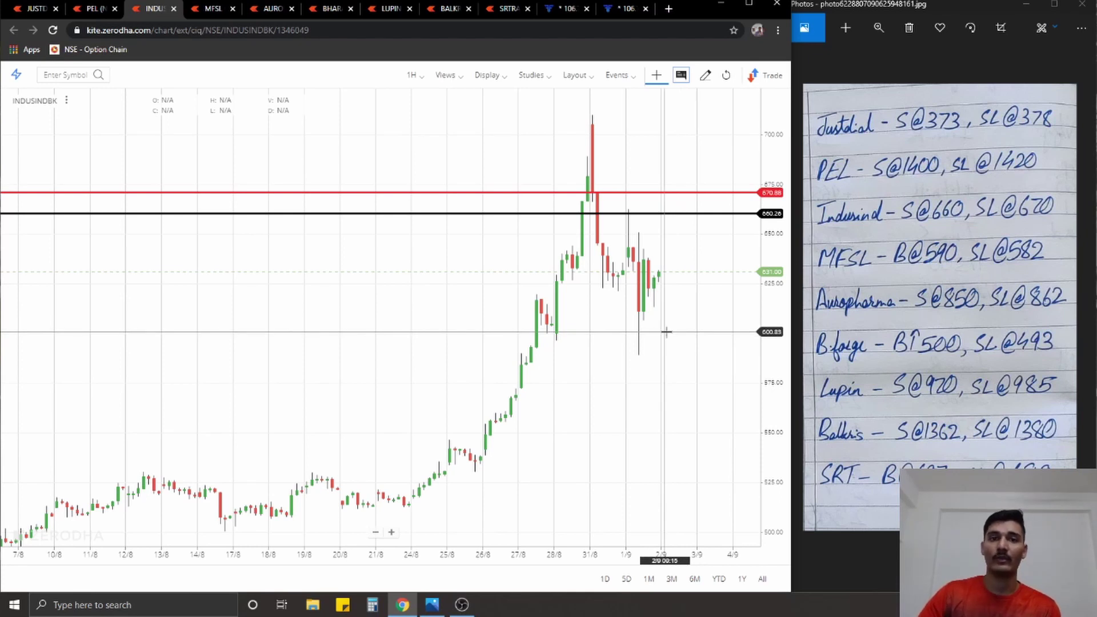
Review the MFSL chart around the 590 and 582 lines and the AUROPHARMA chart around 850 and 862
left_click(214, 11)
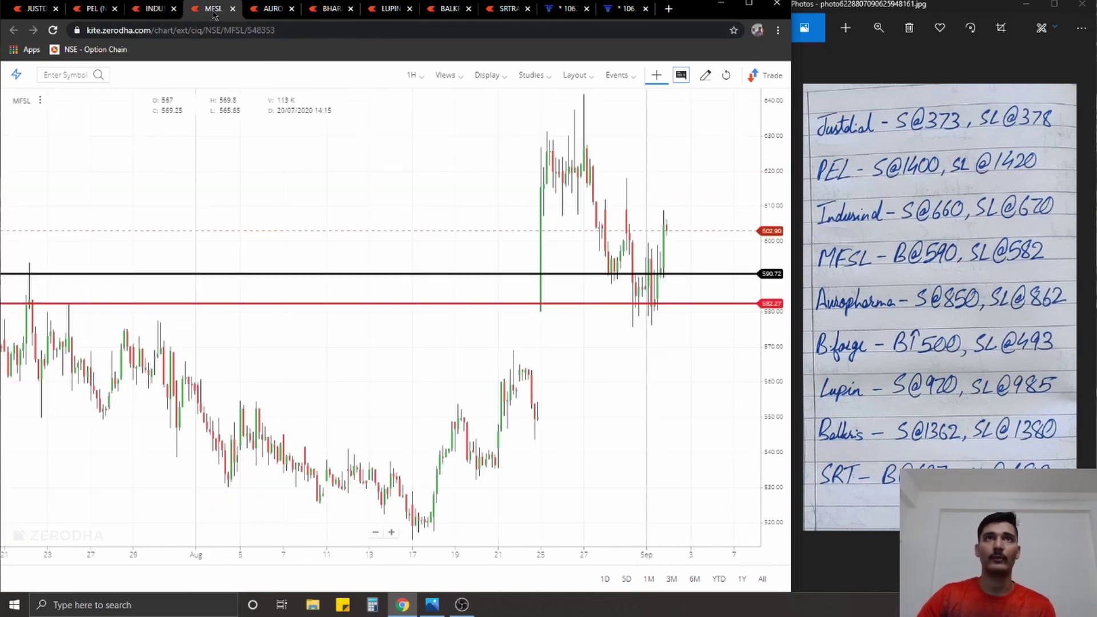
left_click_drag(649, 184, 625, 188)
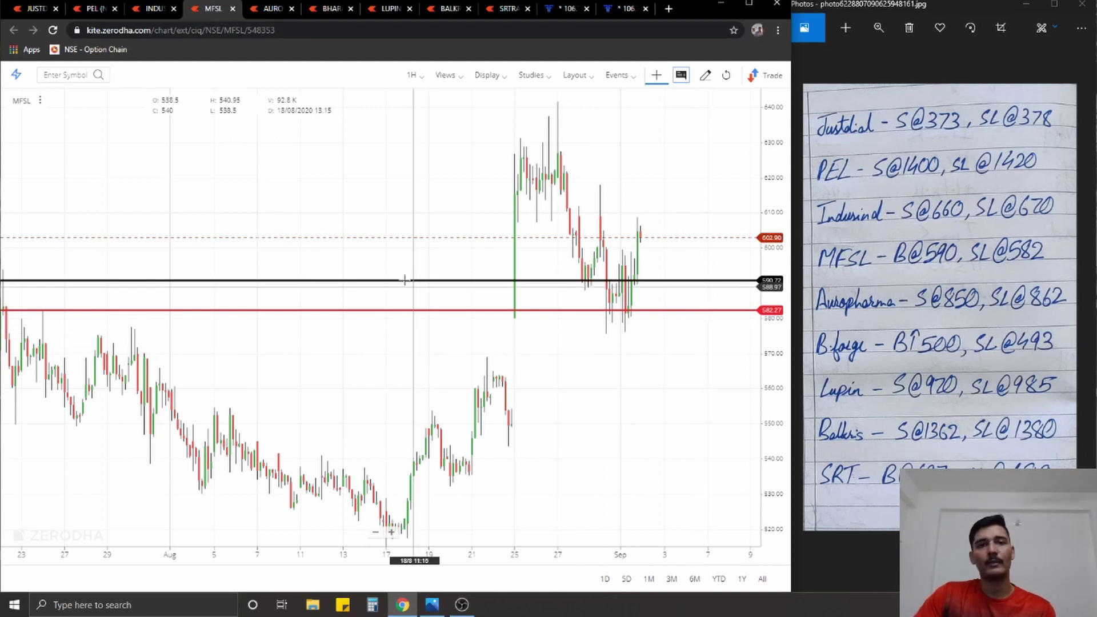
left_click(269, 9)
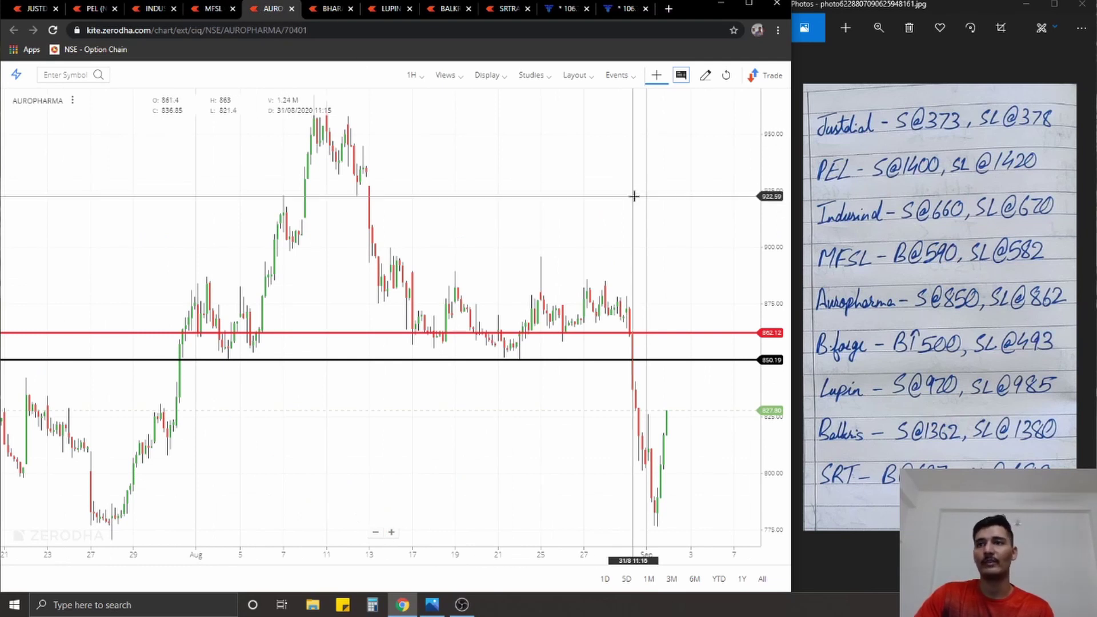
scroll(634, 196, "down", 3)
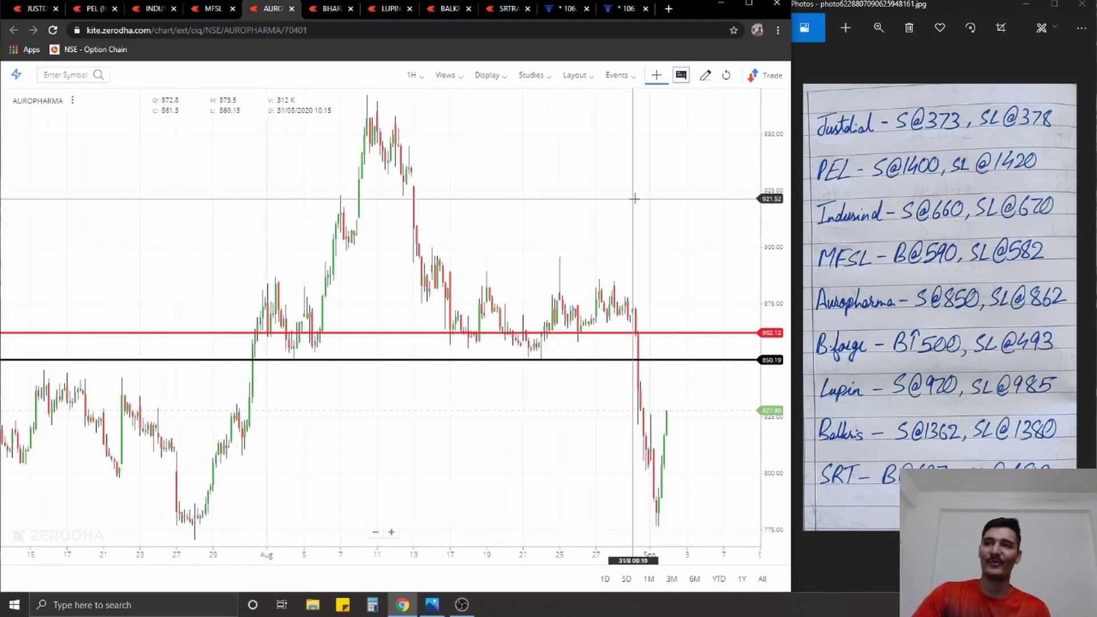
scroll(634, 222, "up", 2)
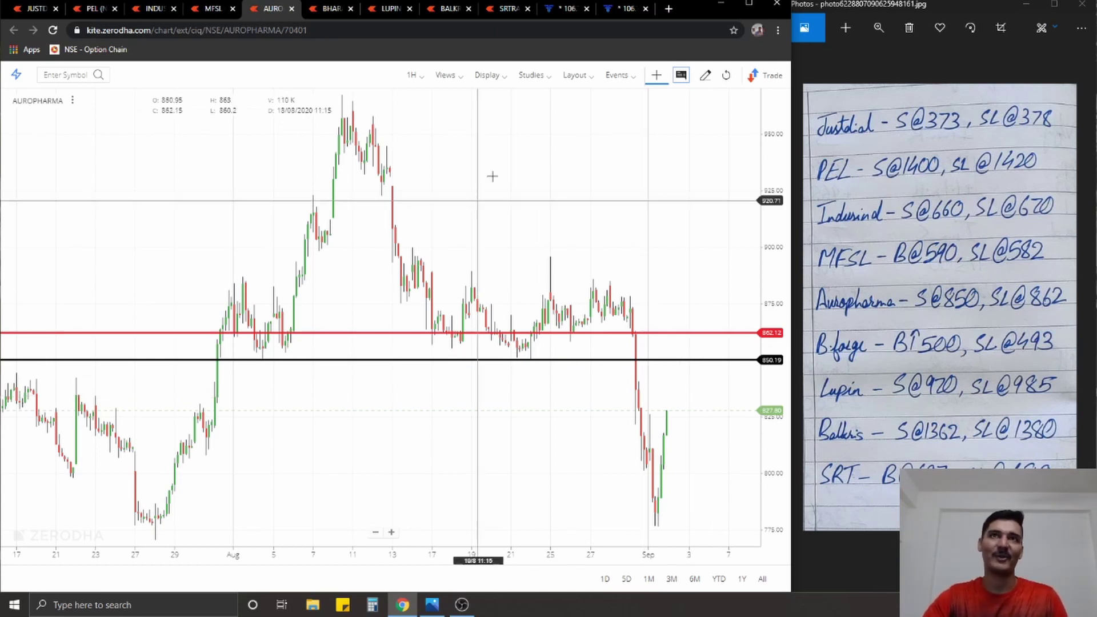
Examine the BHARATFORG chart's recent candles around the 500 buy line and the 493 stop-loss line
left_click(332, 14)
left_click_drag(624, 314, 616, 405)
scroll(615, 400, "up", 3)
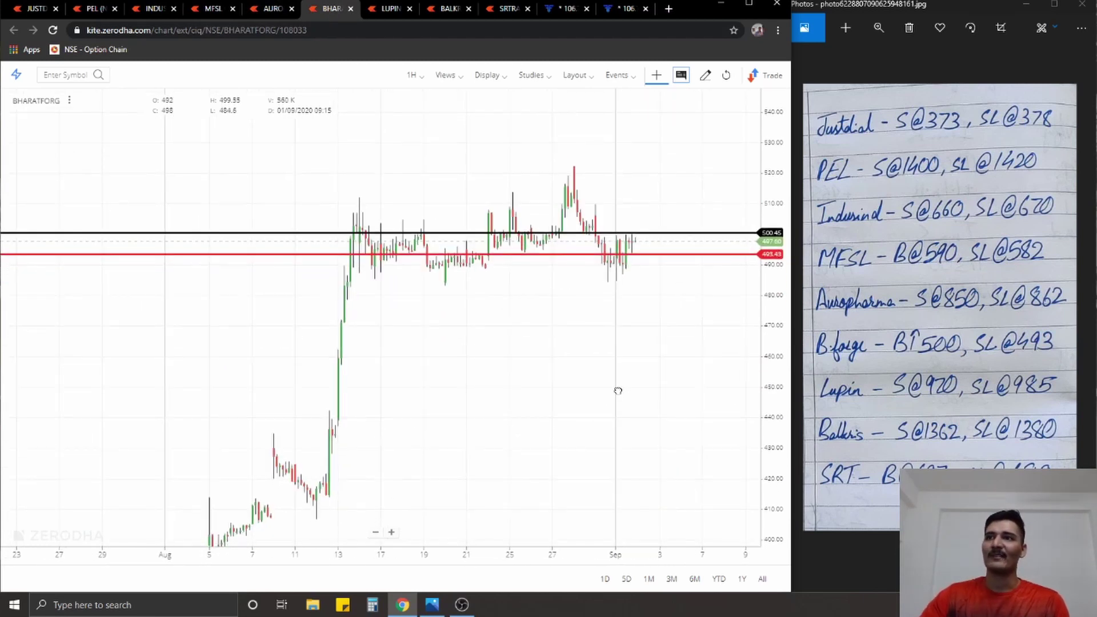
scroll(618, 388, "up", 1)
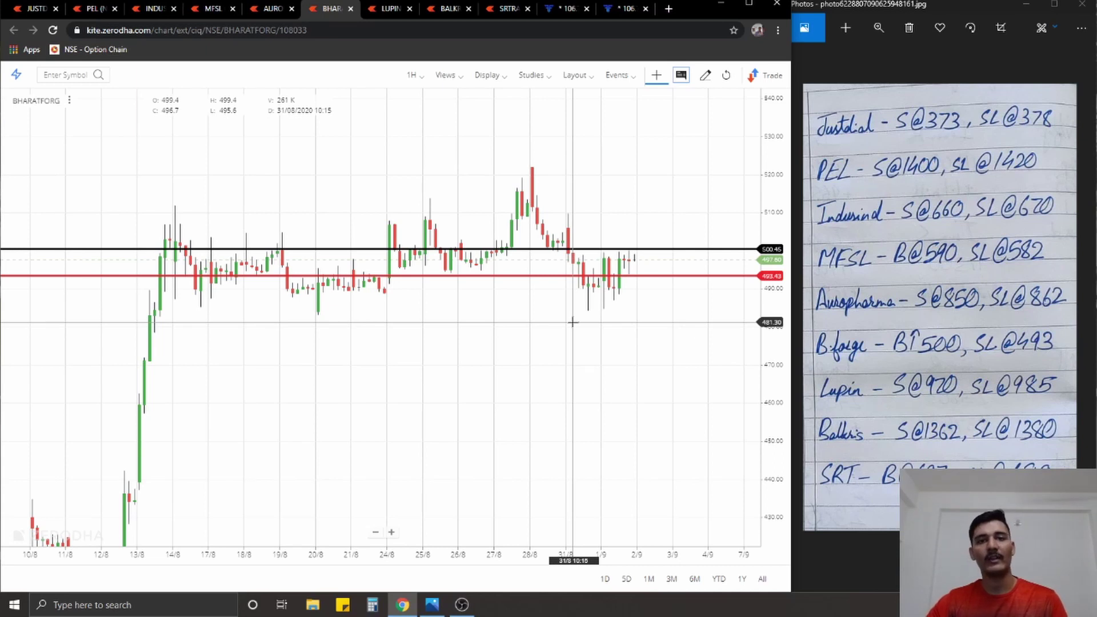
Review the LUPIN chart around the 970 and 985 lines and the BALKRISIND chart around 1362 and 1380
left_click(370, 12)
left_click_drag(625, 348, 598, 369)
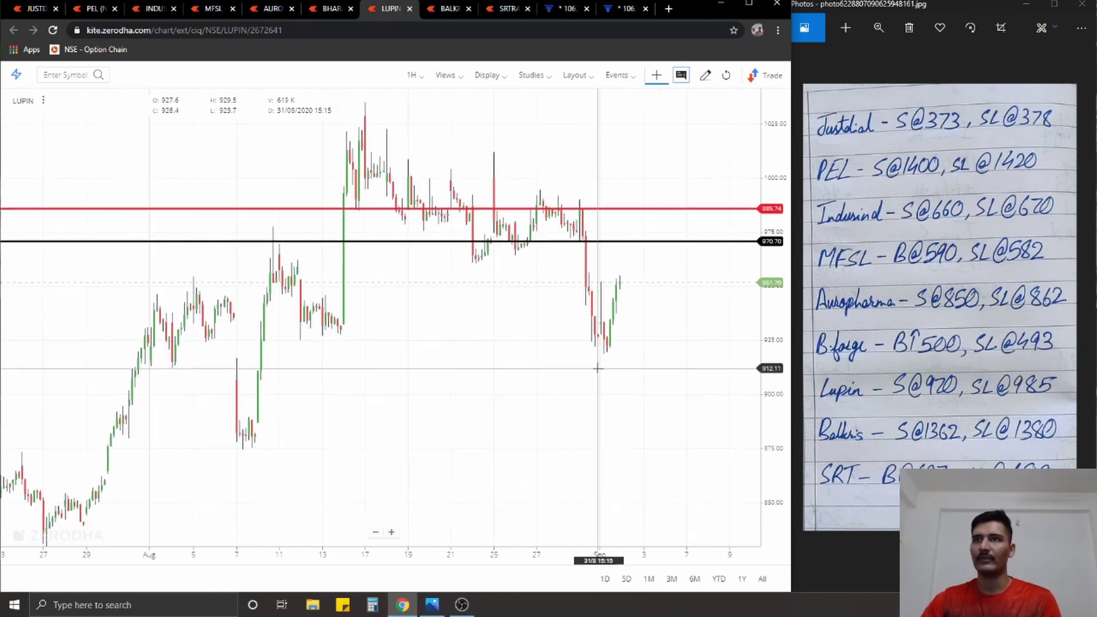
left_click(605, 245)
key("ctrl+z")
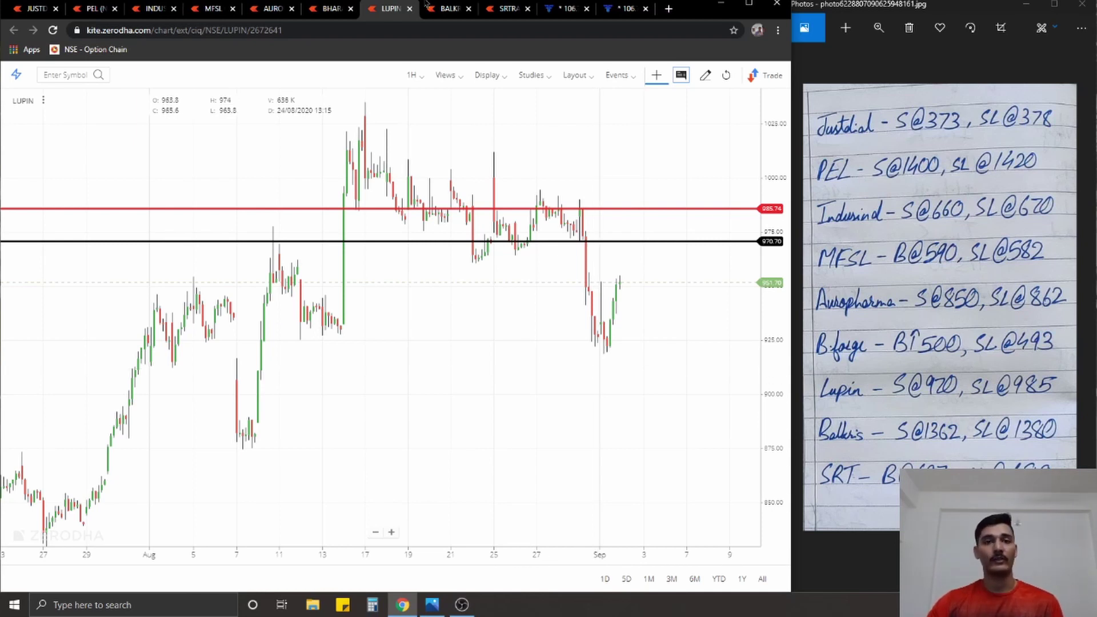
left_click(446, 9)
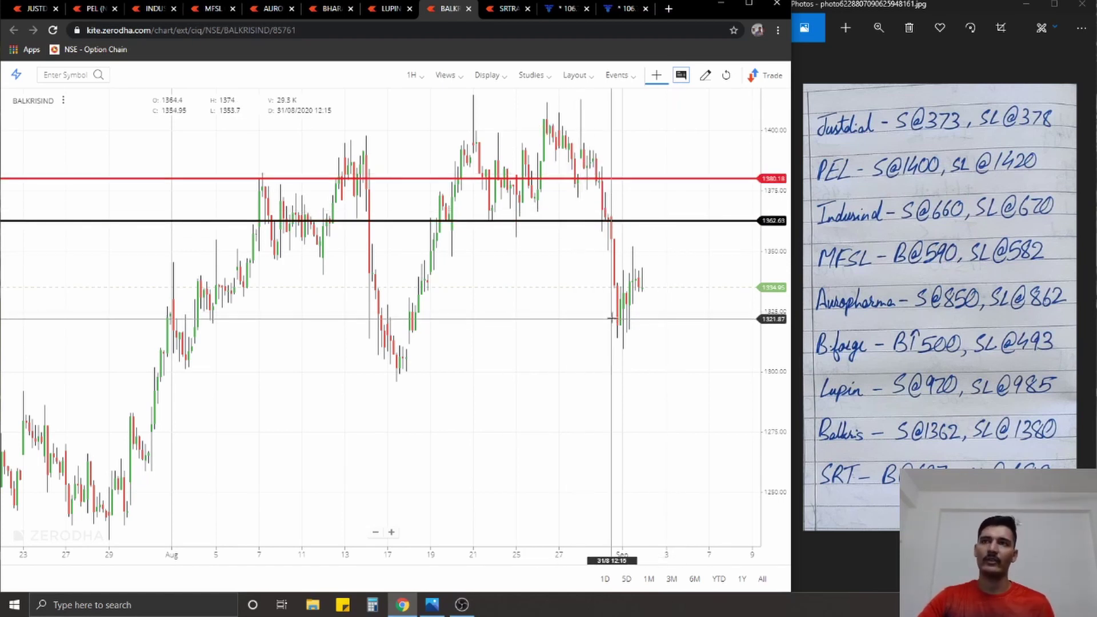
Examine the SRTRANSFIN chart's latest candles around the black buy line at 697.40 and the red stop-loss line
key("ctrl+Tab")
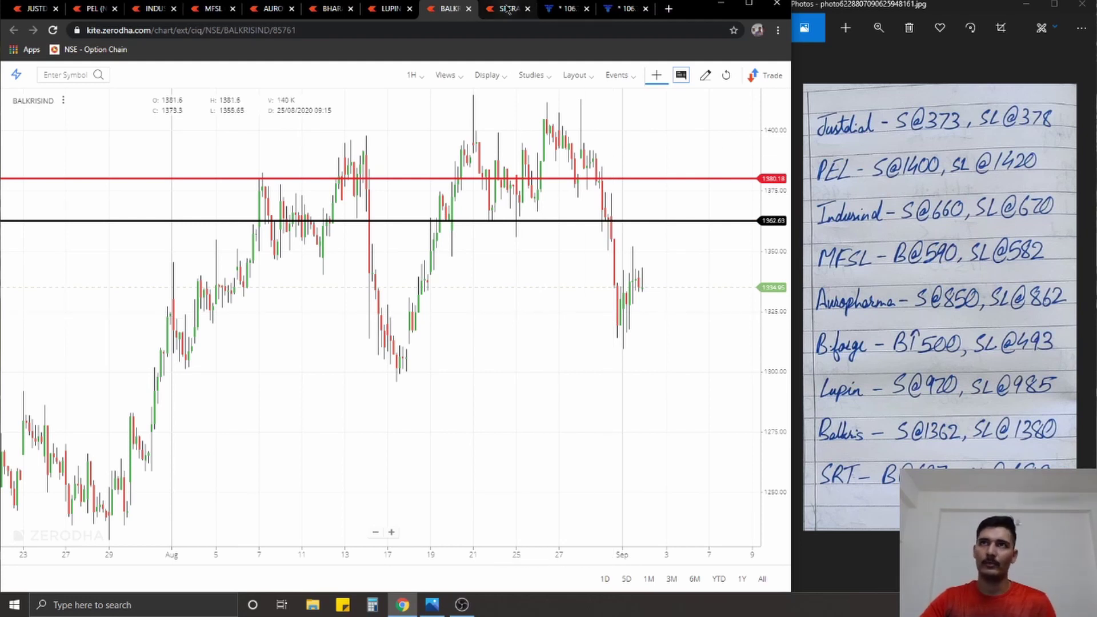
left_click_drag(640, 218, 618, 190)
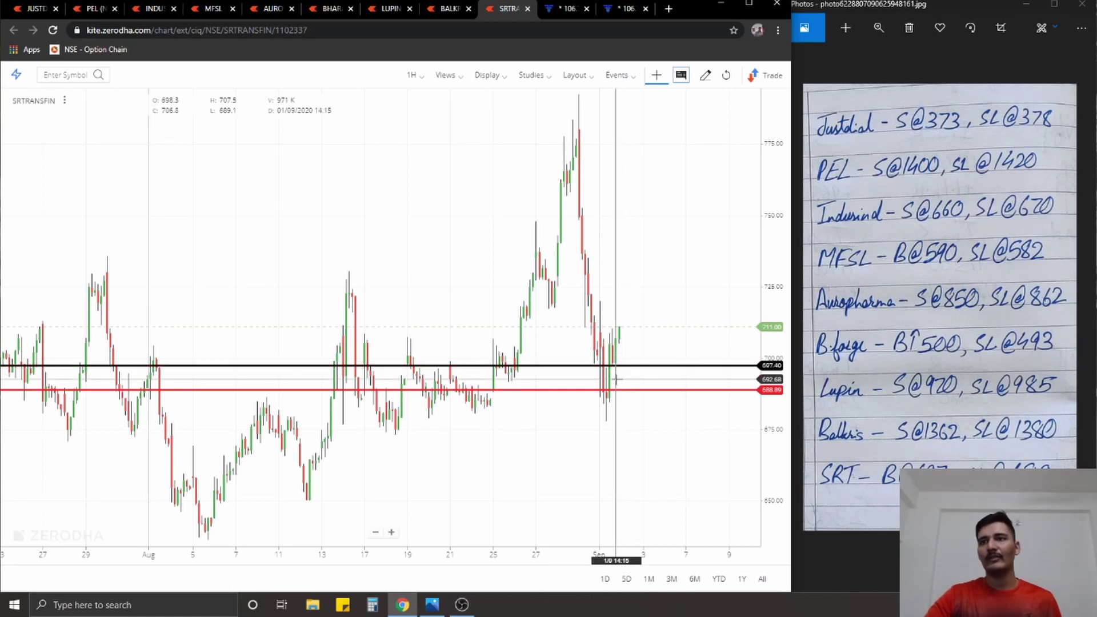
left_click(632, 367)
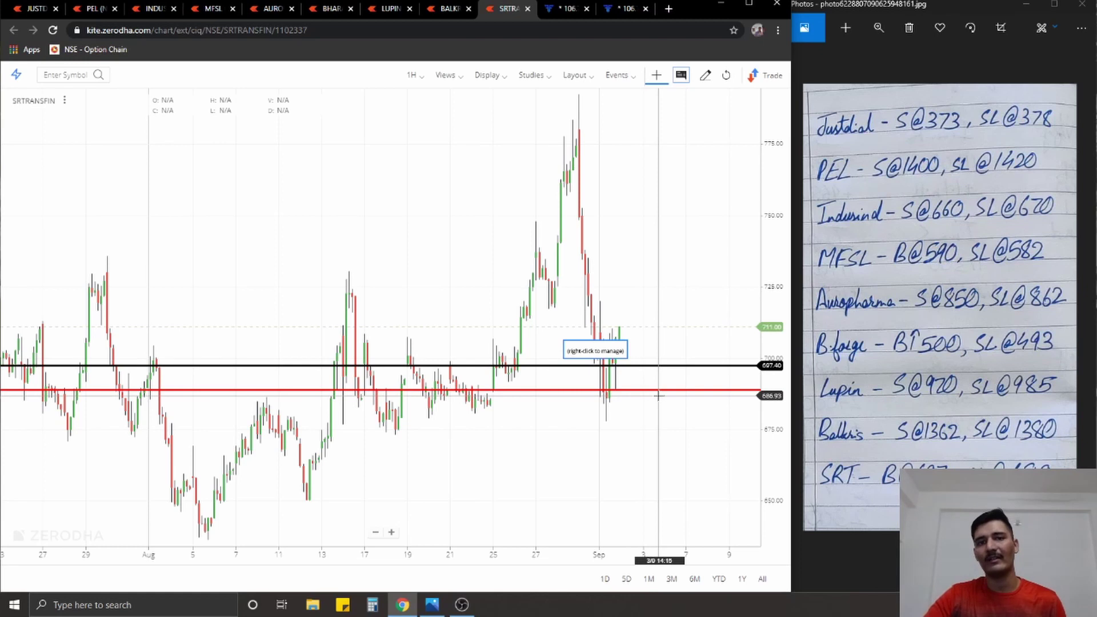
scroll(696, 265, "up", 4)
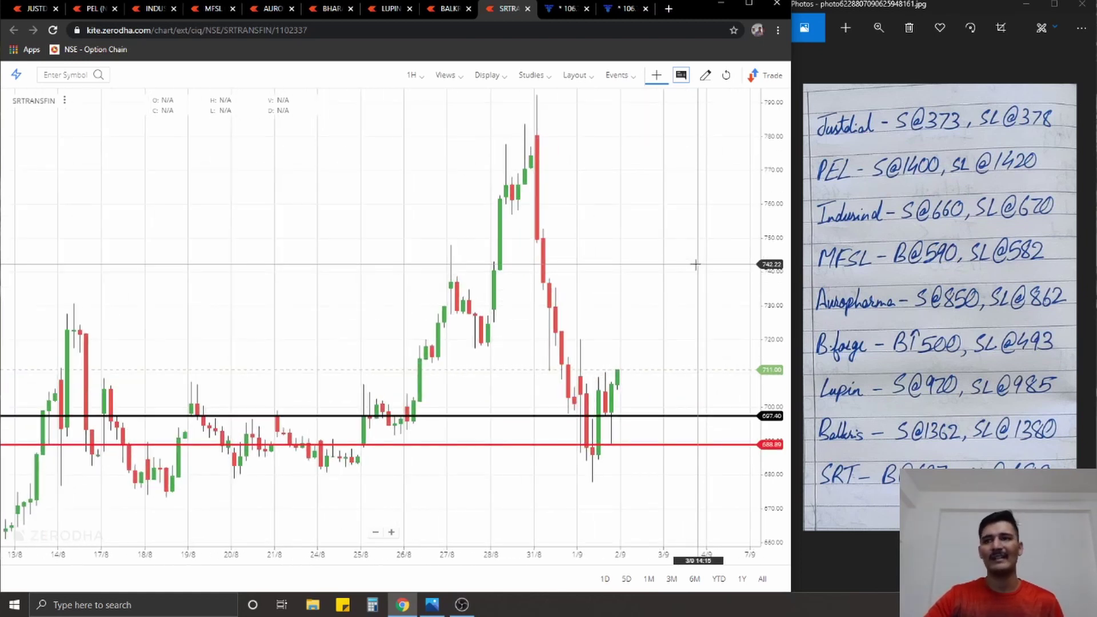
left_click_drag(696, 265, 669, 164)
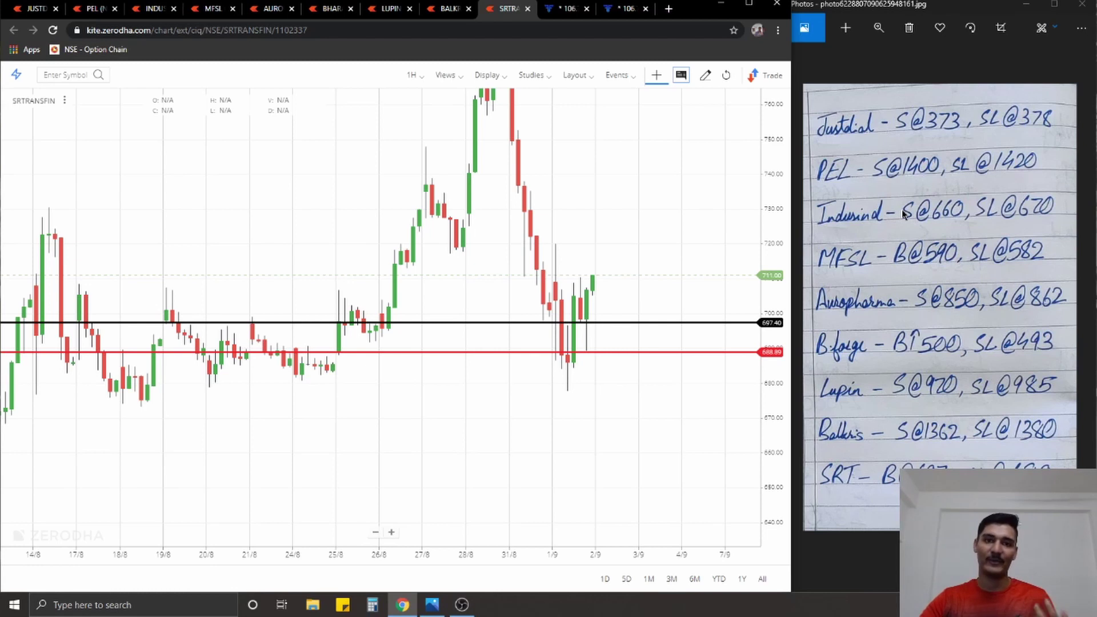
Switch to Photos, show the handwritten OI analysis for 02/09/2020 beside the chart, and return to the browser
left_click_drag(902, 267, 1095, 258)
left_click_drag(931, 314, 1014, 319)
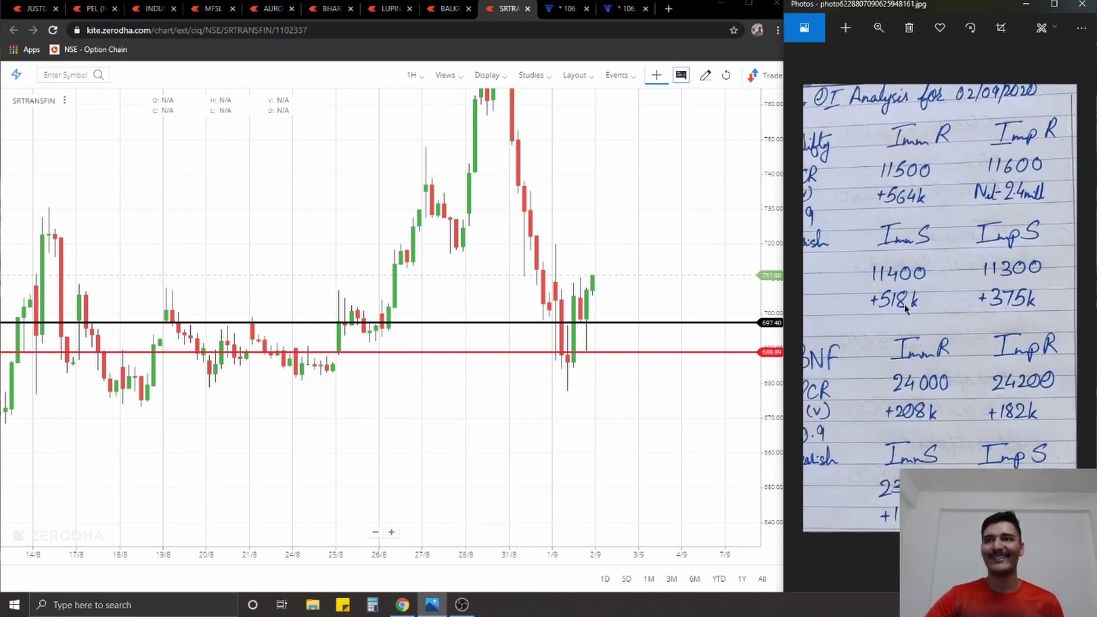
left_click(676, 248)
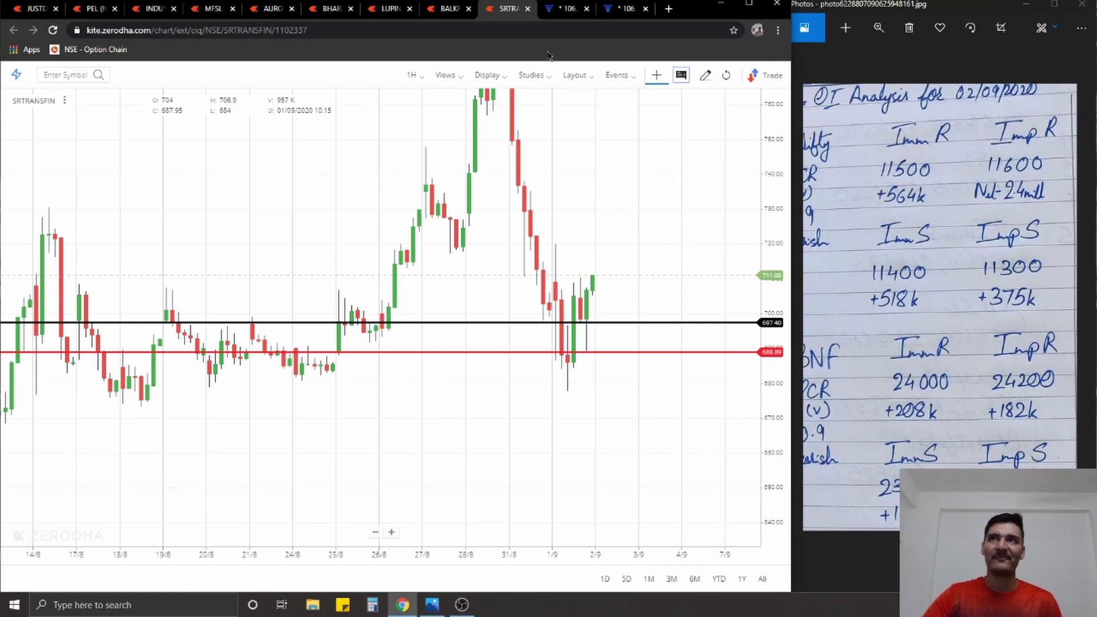
Open the NIFTY50 15-minute chart in Fyers and examine recent price action against the Fibonacci levels and pink zones
left_click(561, 11)
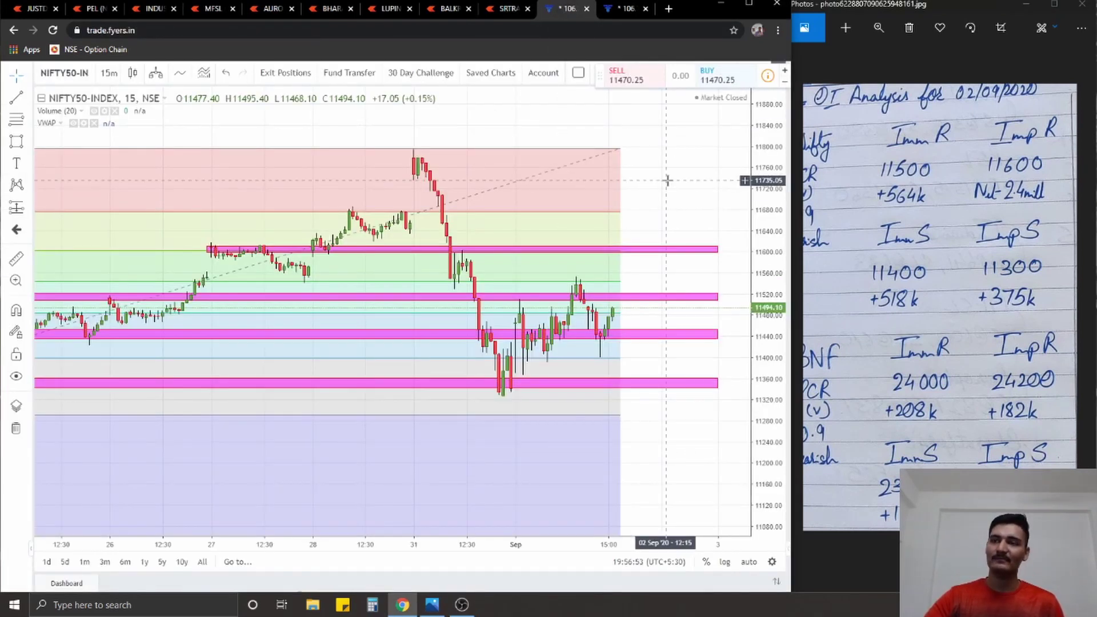
scroll(703, 171, "down", 2)
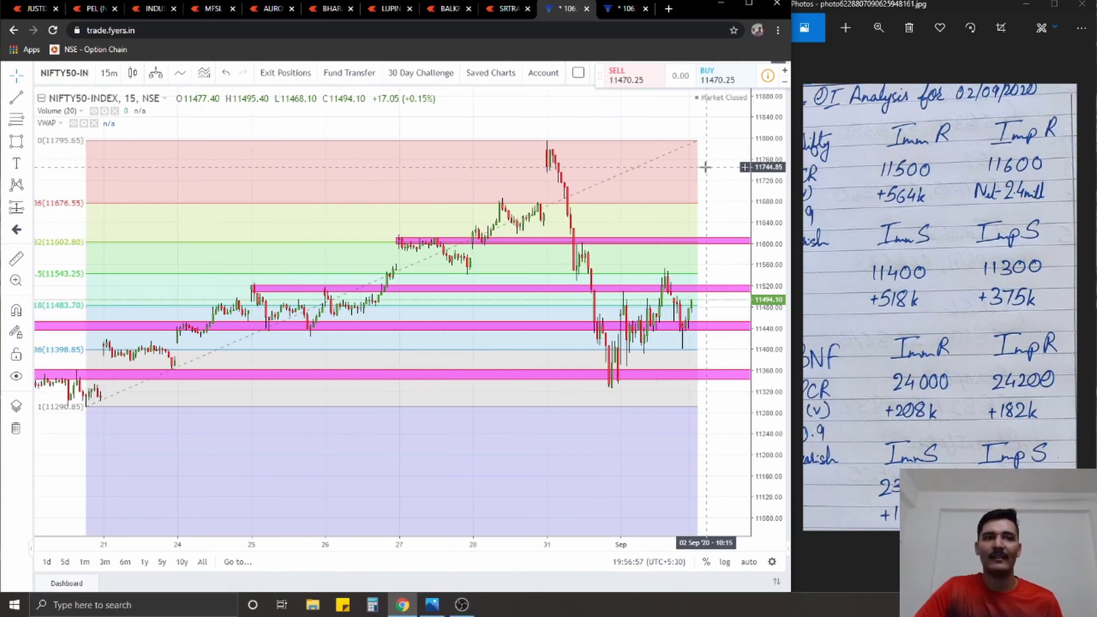
scroll(705, 167, "up", 3)
left_click_drag(688, 177, 659, 178)
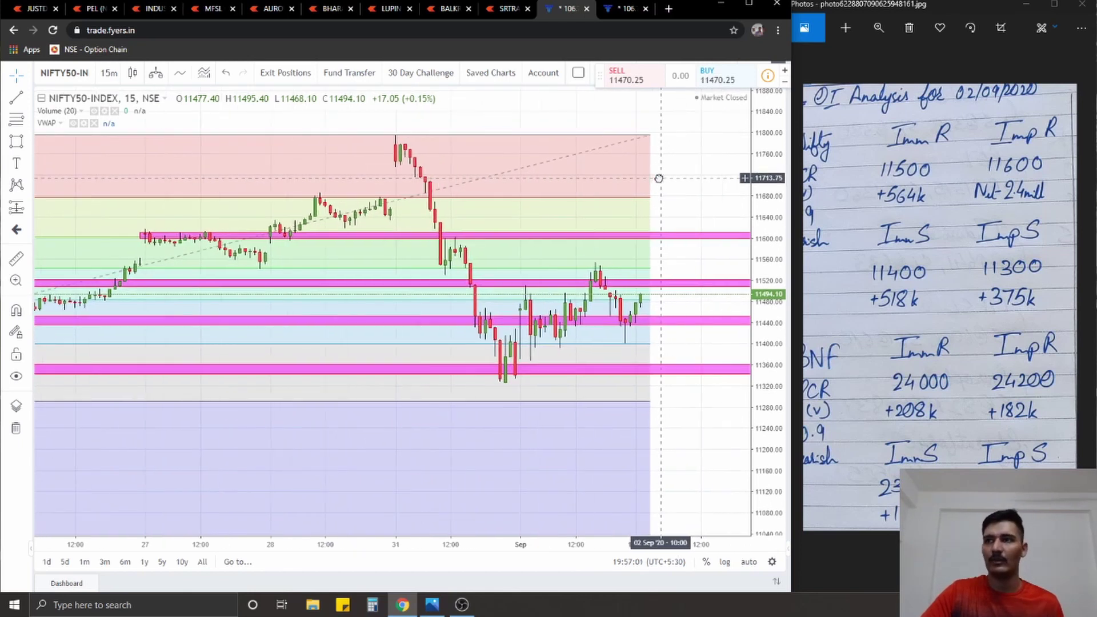
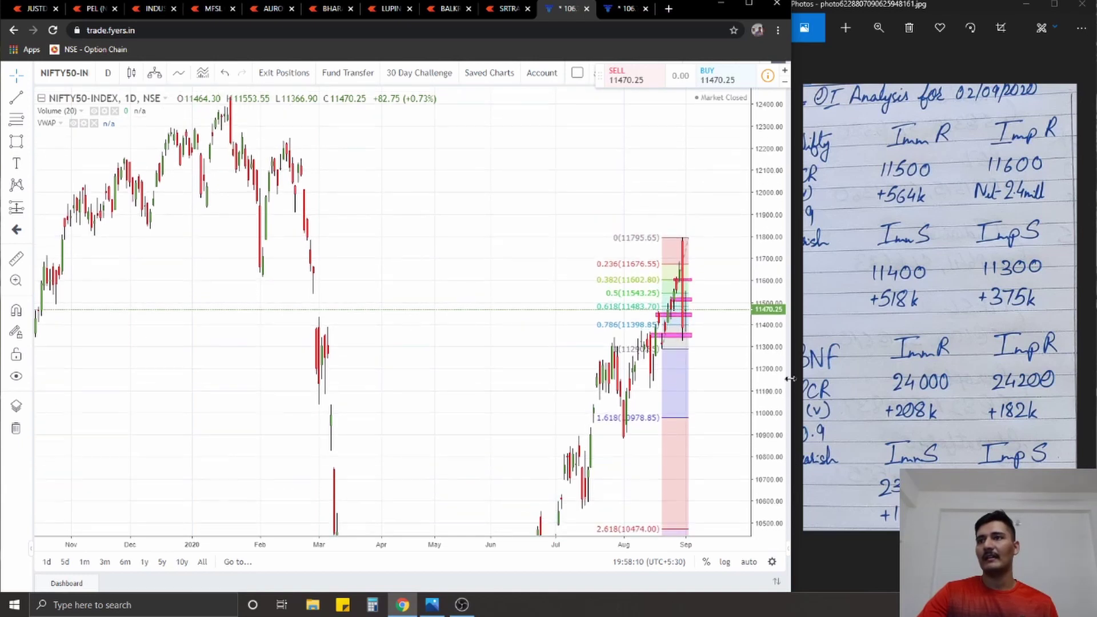
Examine the latest NIFTY50 daily candles closely against the Fibonacci retracement between 11290.85 and 11795.65 and the pink zones
left_click_drag(769, 220, 769, 246)
scroll(701, 343, "up", 3)
scroll(699, 341, "up", 2)
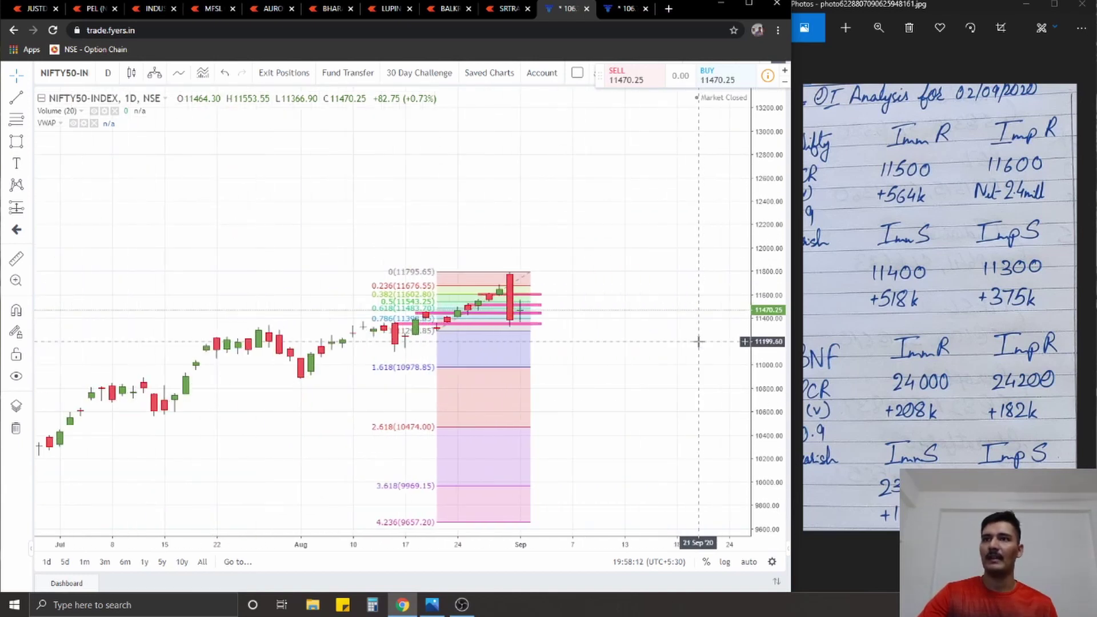
left_click_drag(698, 341, 714, 230)
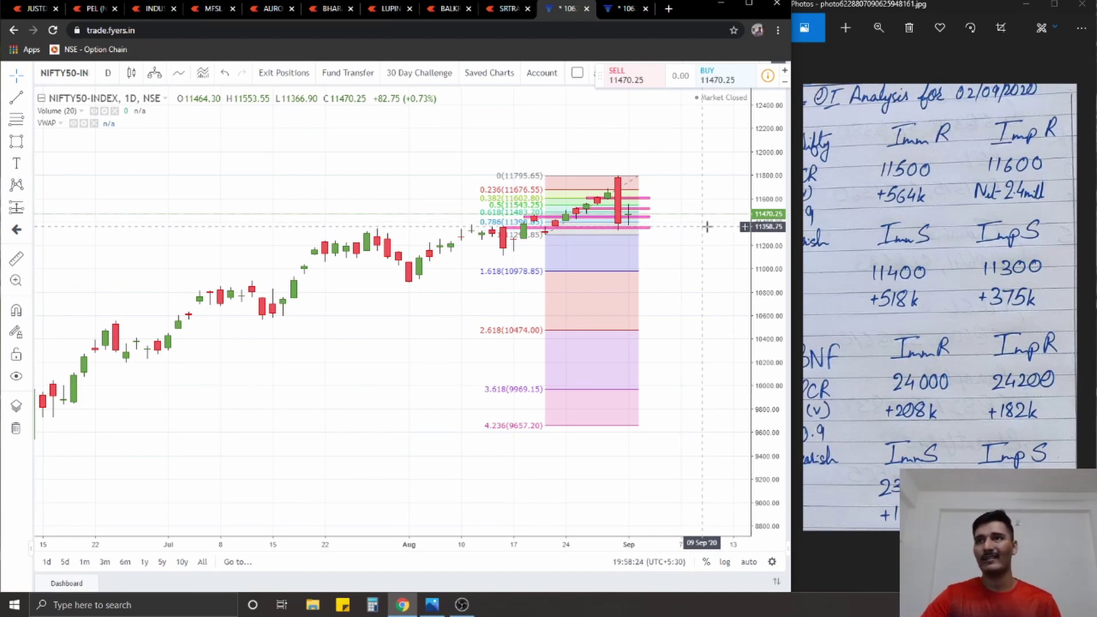
scroll(695, 228, "up", 5)
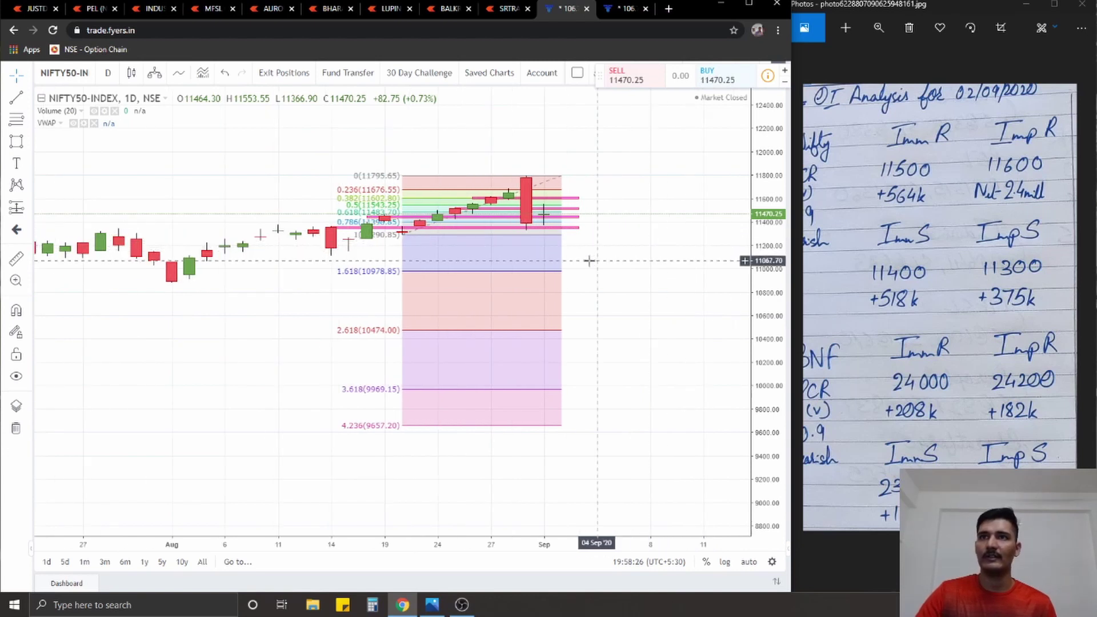
left_click_drag(652, 371, 688, 292)
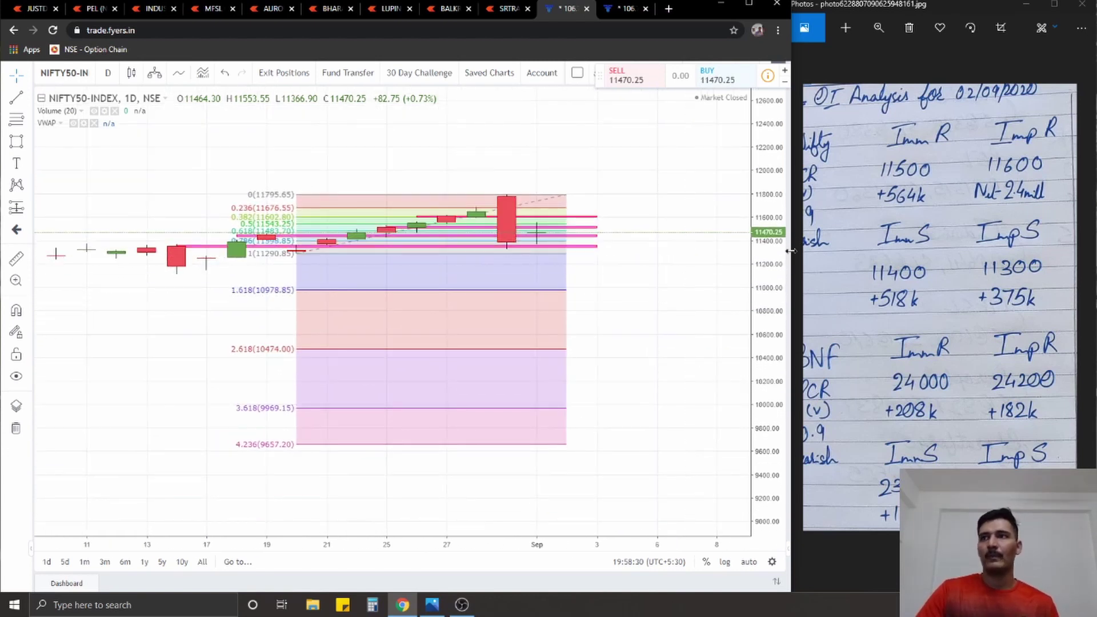
left_click_drag(784, 247, 784, 308)
left_click_drag(700, 203, 703, 335)
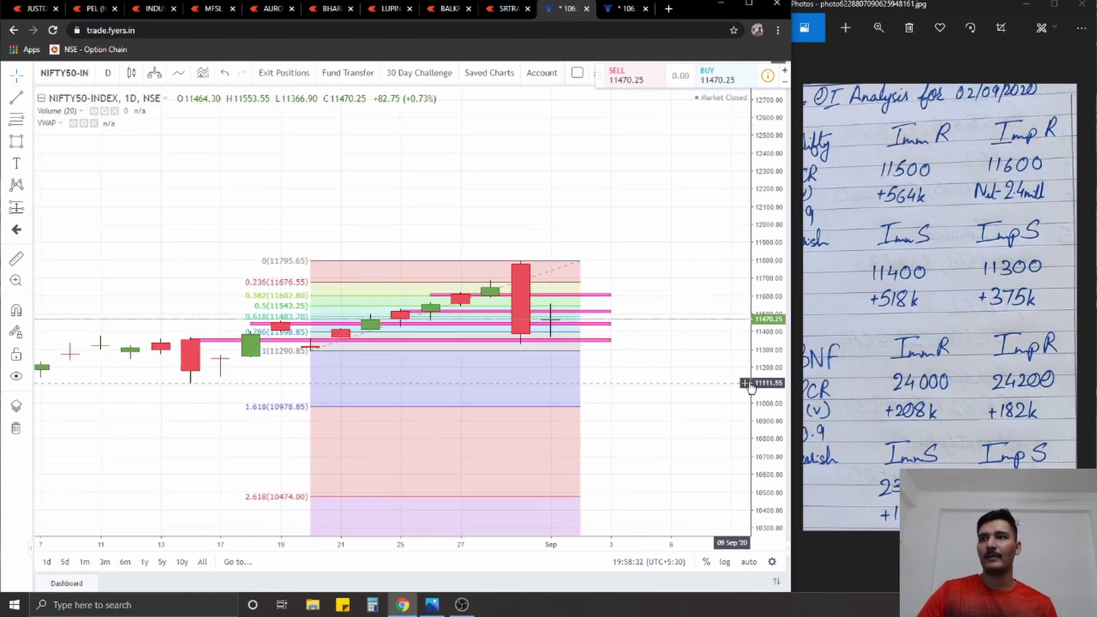
left_click_drag(763, 217, 755, 244)
left_click_drag(768, 440, 769, 497)
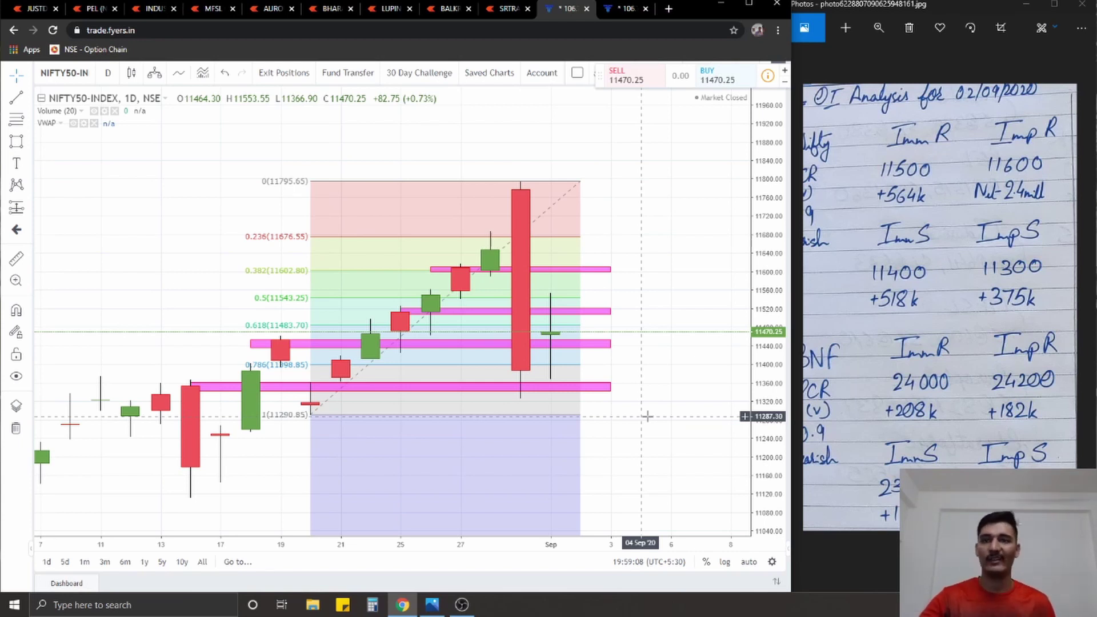
Open the NIFTYBANK 15-minute chart and examine its latest candles and pink zones against the handwritten BNF resistance and support levels
left_click(617, 16)
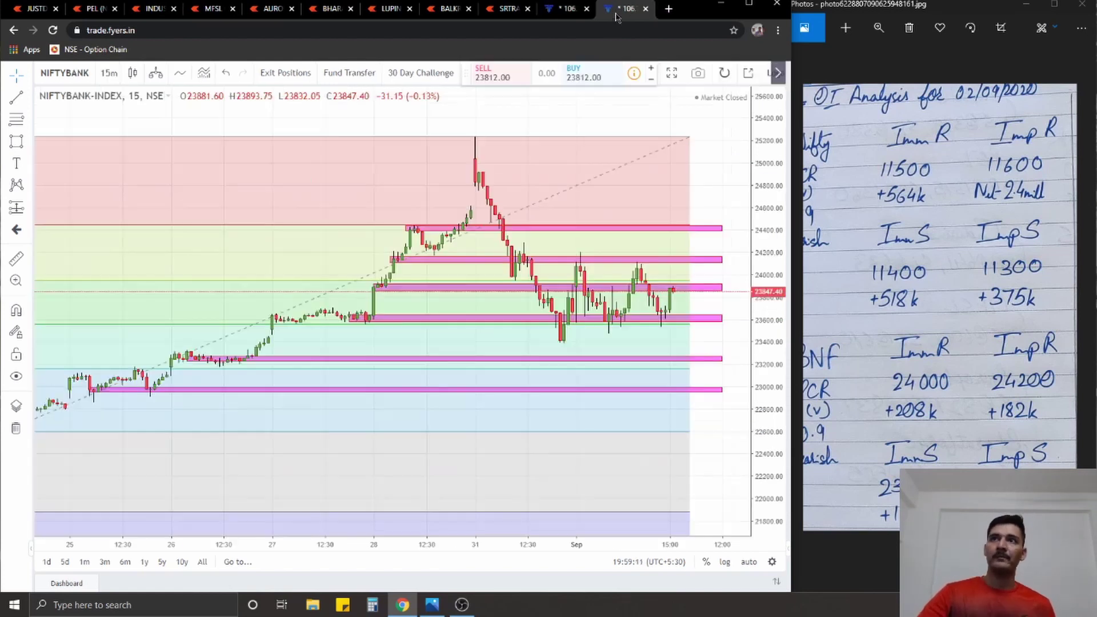
left_click_drag(890, 274, 848, 276)
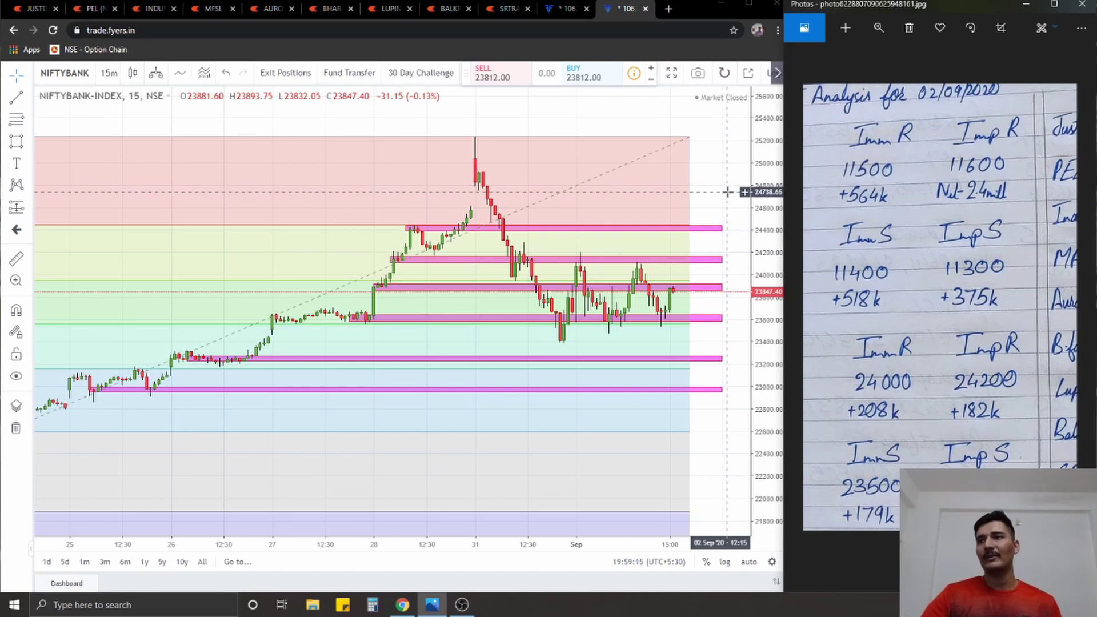
left_click_drag(727, 192, 721, 165)
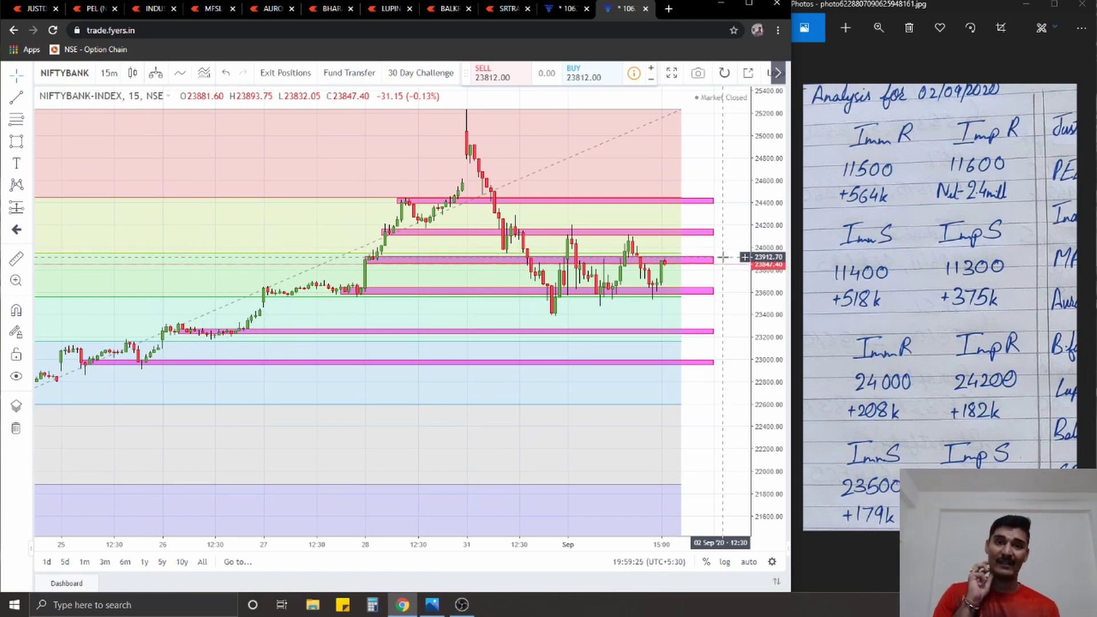
scroll(723, 258, "up", 3)
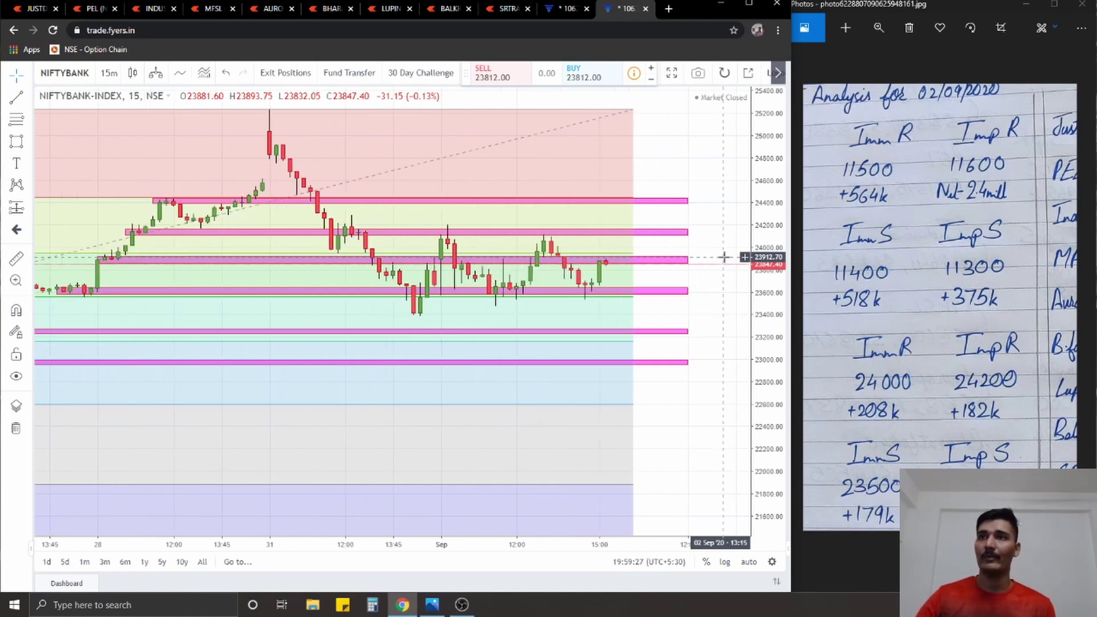
left_click_drag(778, 192, 781, 147)
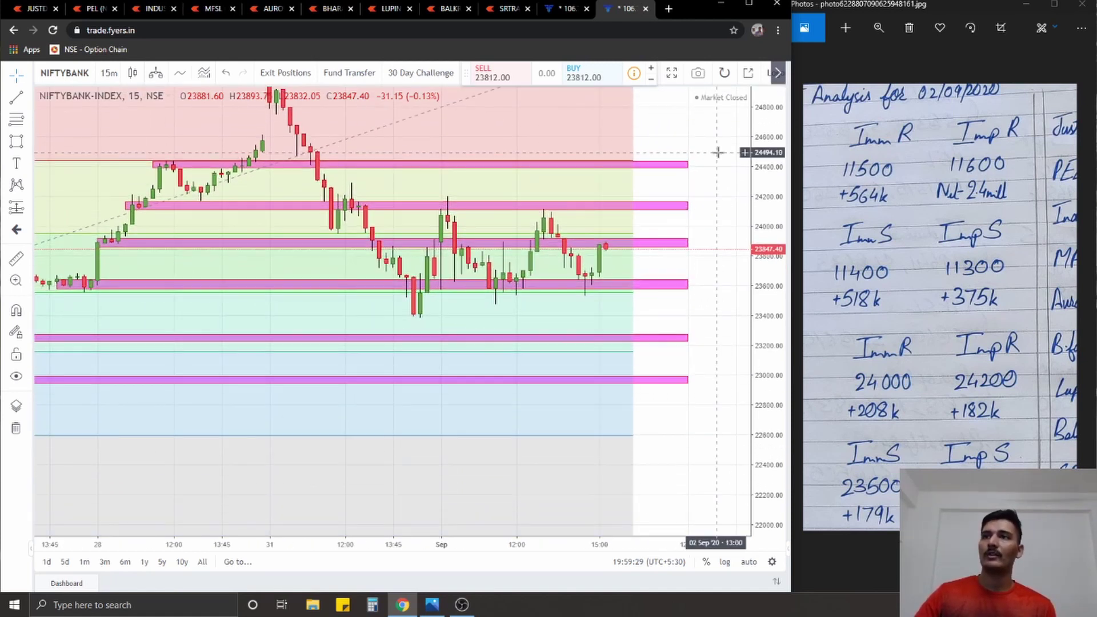
mouse_move(719, 166)
left_mouse_down()
mouse_move(744, 297)
mouse_move(730, 171)
left_mouse_up()
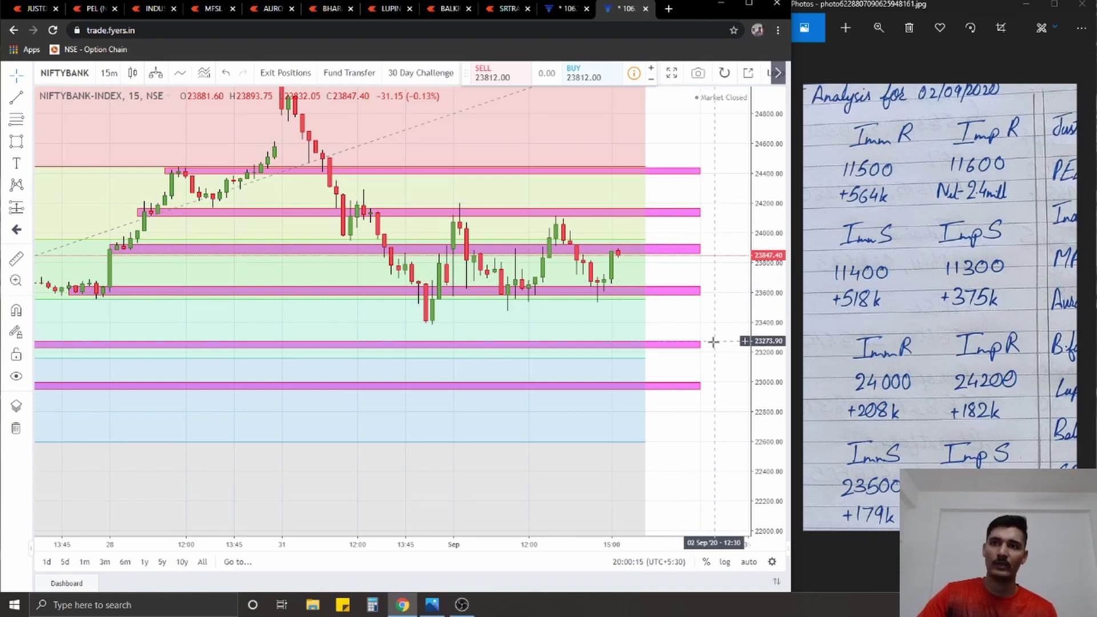
Show the PCR column of the handwritten OI notes and examine NIFTYBANK's wider price action against the Fibonacci bands and pink zones
left_click(994, 321)
key("Right")
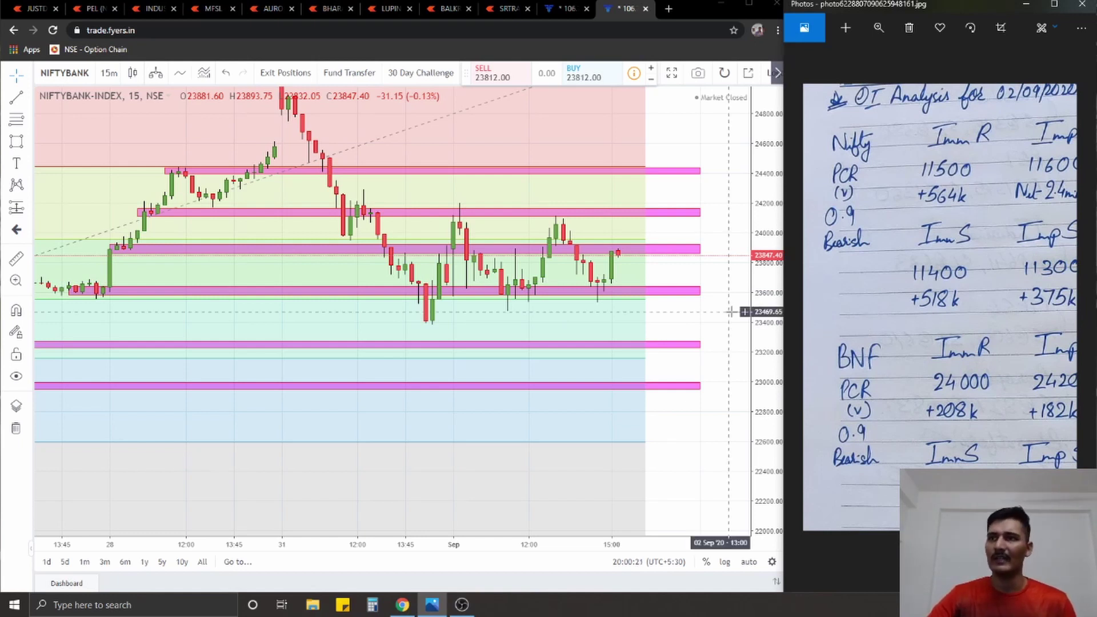
scroll(731, 311, "down", 1)
left_click_drag(731, 300, 773, 400)
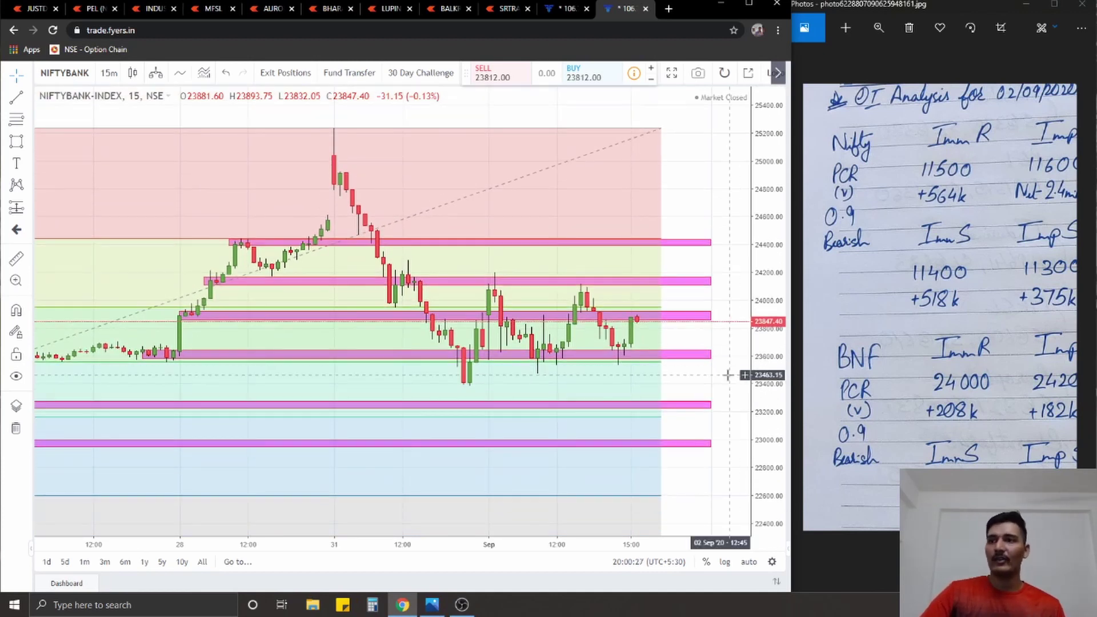
left_click_drag(730, 372, 745, 306)
scroll(745, 312, "down", 2)
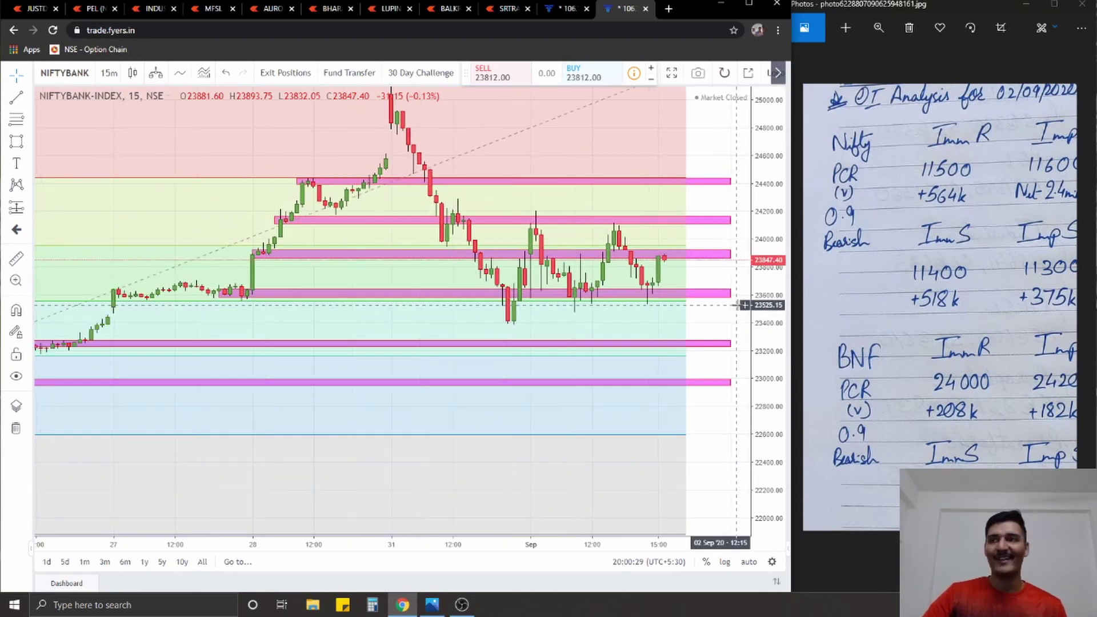